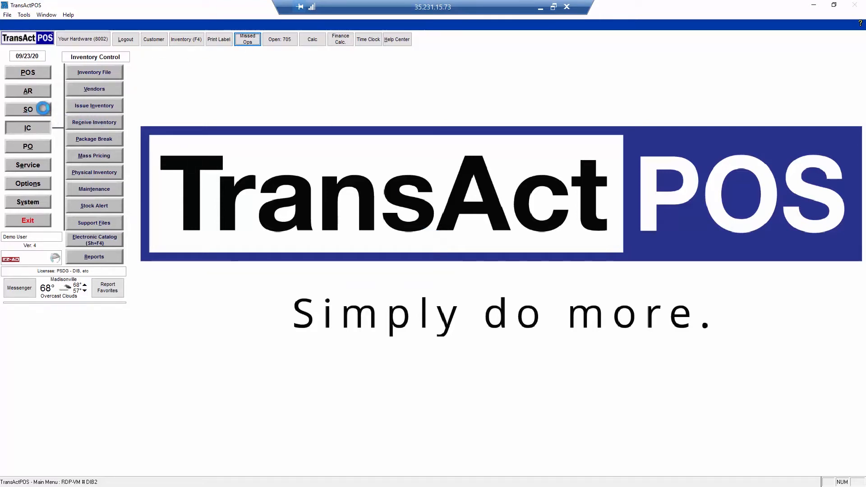
Step: Start a new sales order for the customer found by searching on "bower" in the customer finder
click(31, 109)
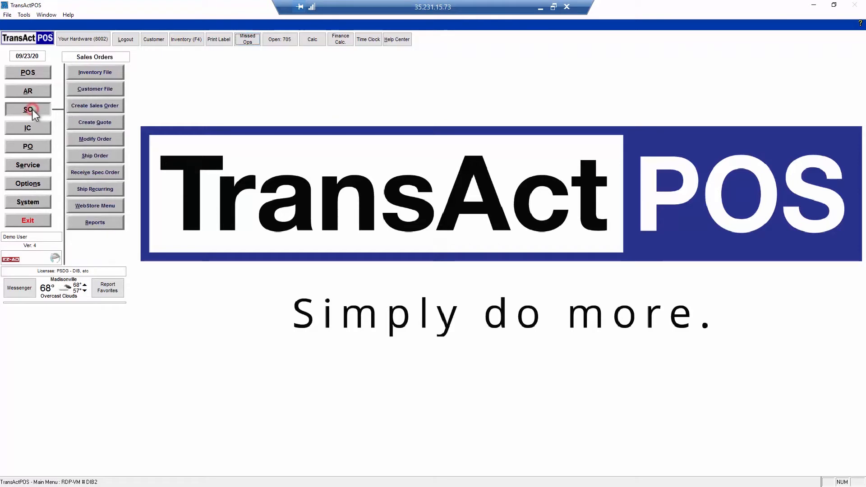
click(100, 109)
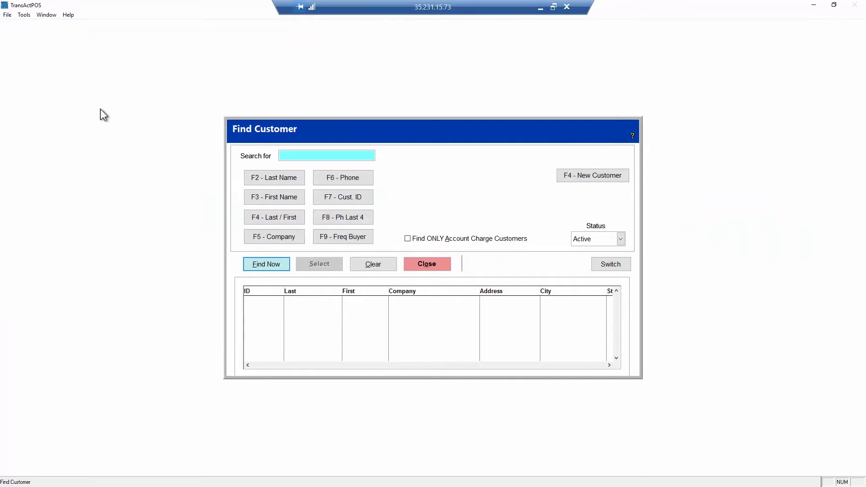
key(Return)
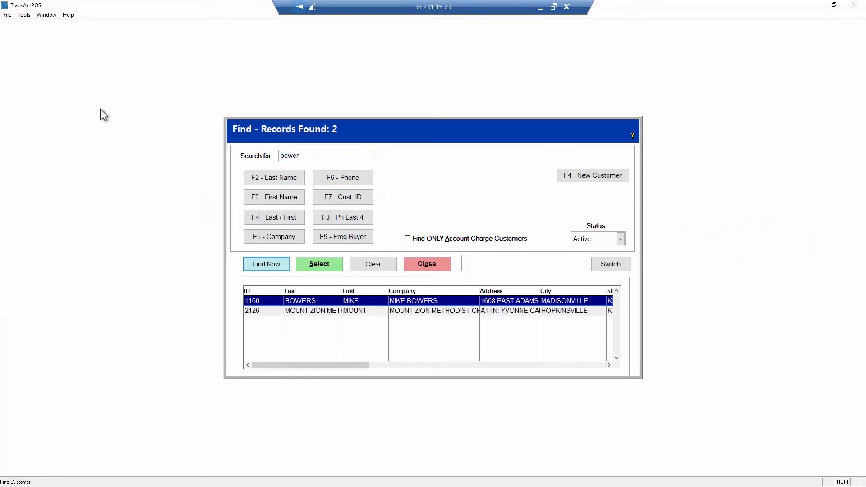
key(Return)
key(Return)
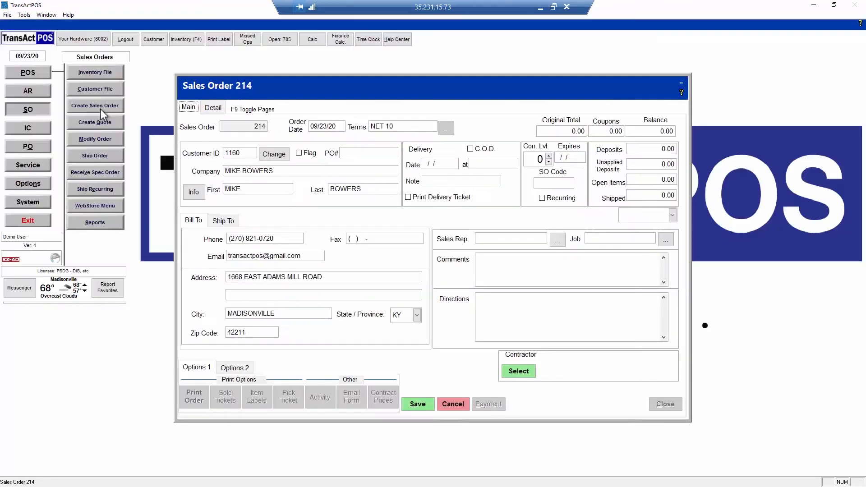
Step: Add the special order item SOI to the sales order's line items
click(212, 108)
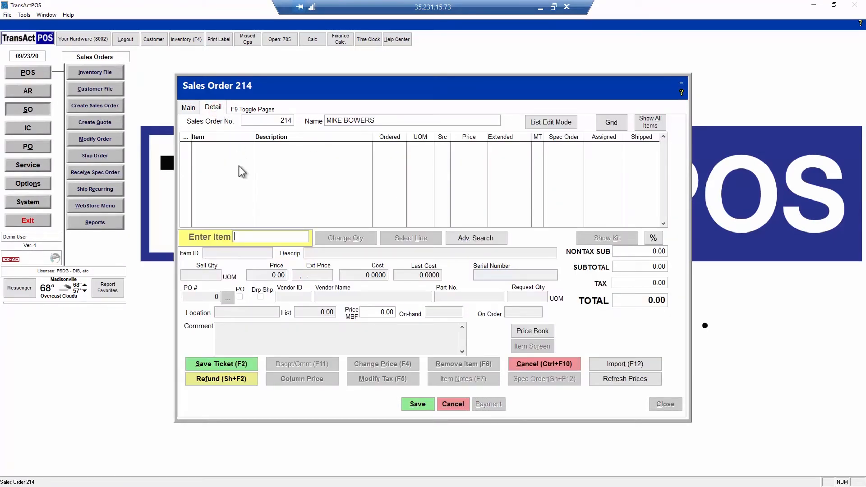
text(SOI)
key(Return)
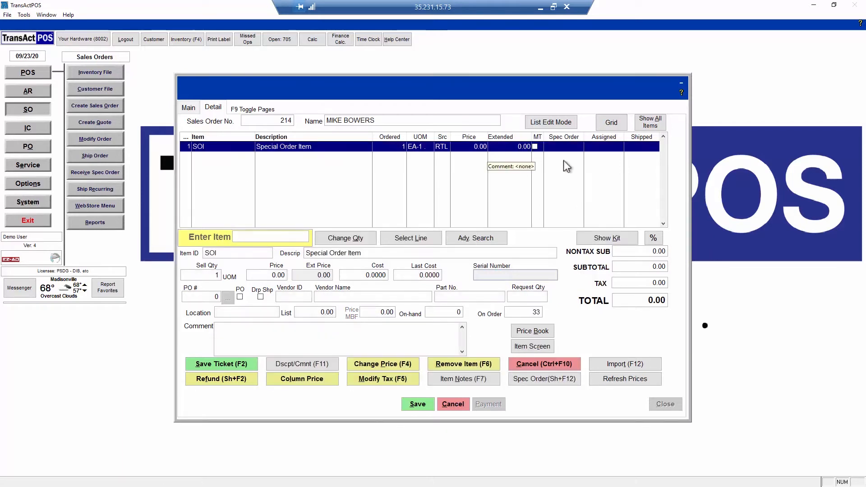
Step: Change the SOI line's description to "Special Order Door, 6-panel"
click(375, 253)
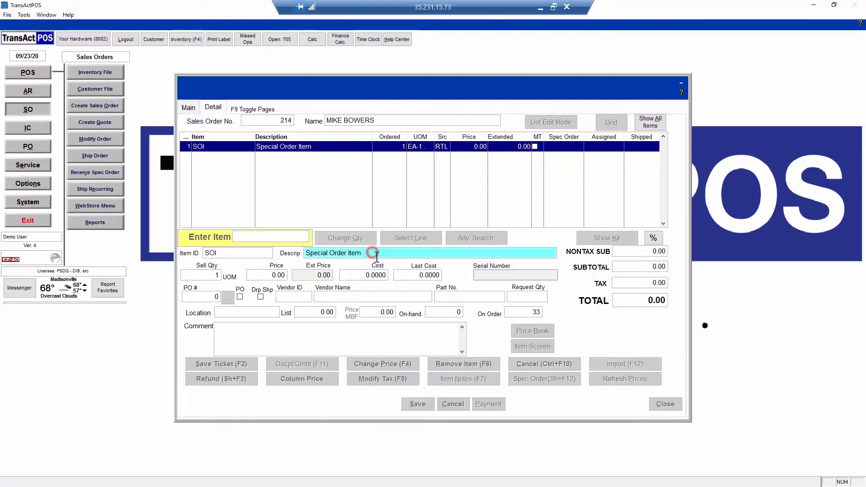
key(BackSpace)
key(BackSpace)
key(BackSpace)
key(BackSpace)
text(D)
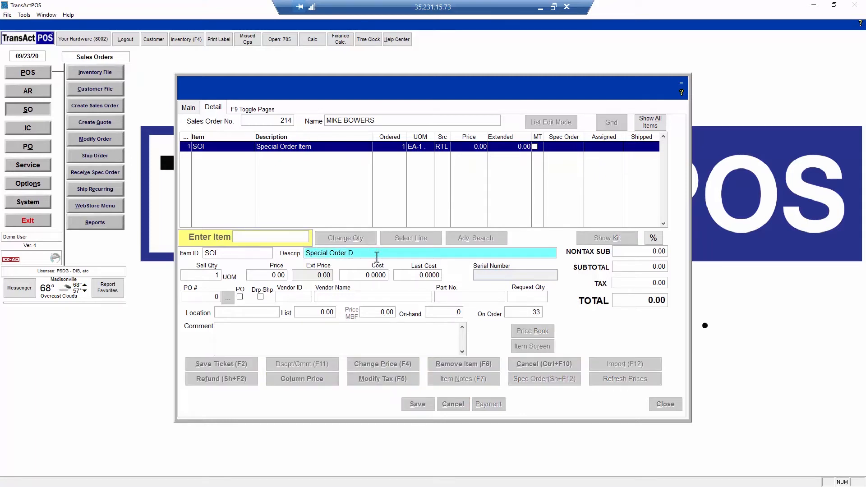
text(oor, 6-panel)
Step: Set the special order door's price to 1200 and save the sales order
click(262, 276)
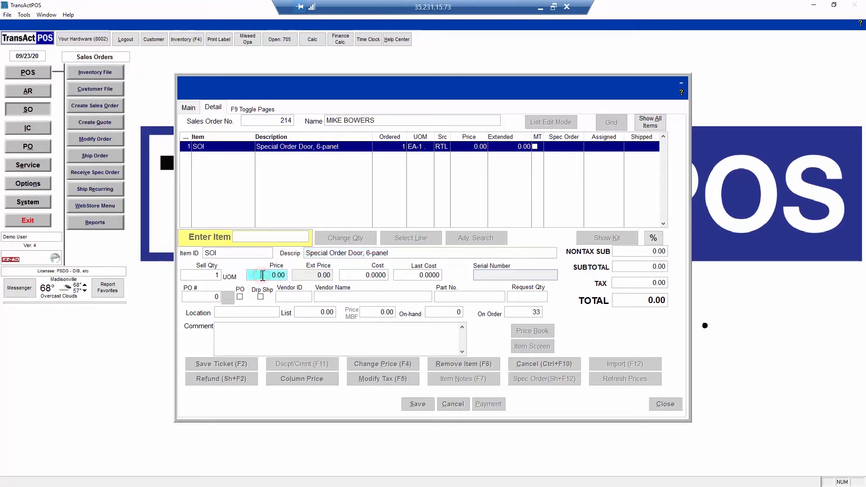
text(1200)
key(Tab)
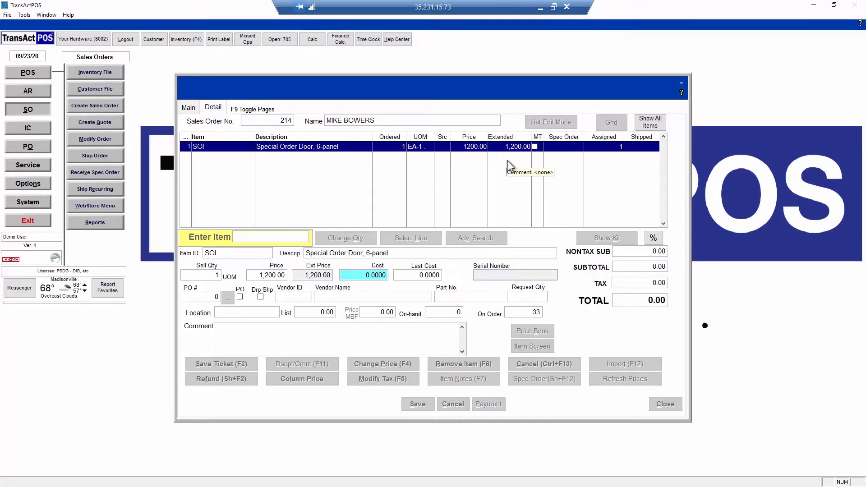
click(360, 413)
click(412, 405)
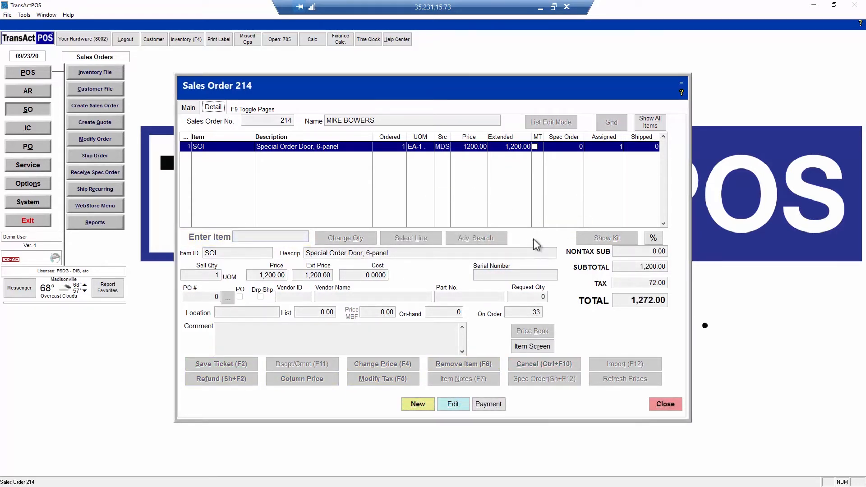
Step: Open purchase order creation for the saved sales order and mark the special order door for ordering
click(190, 108)
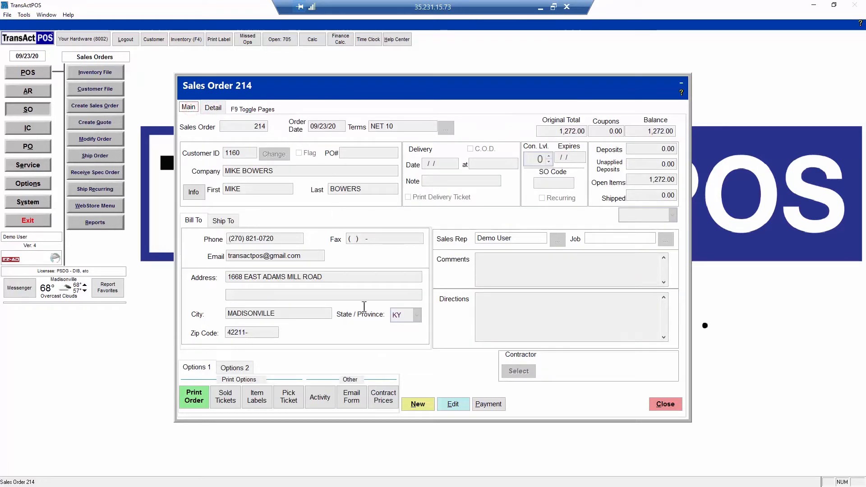
click(234, 367)
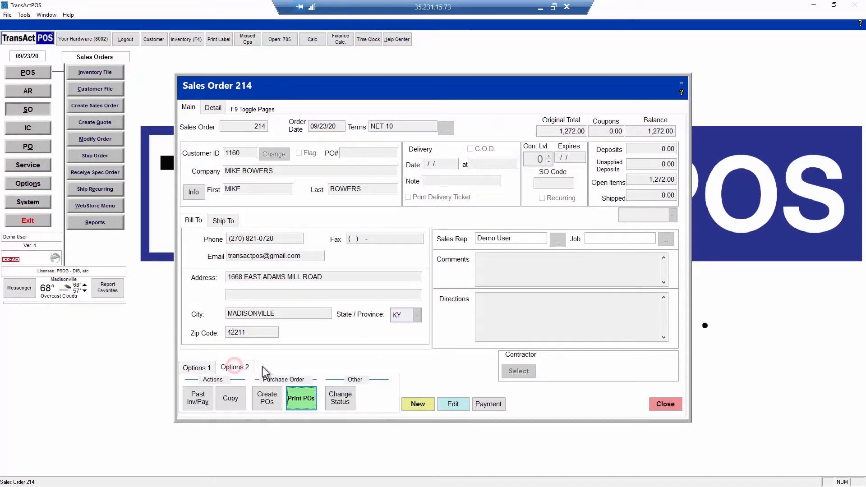
click(268, 397)
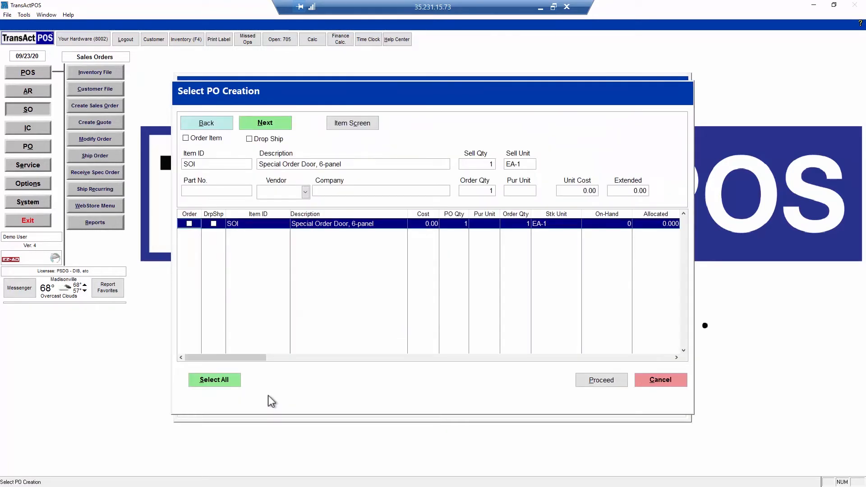
click(189, 224)
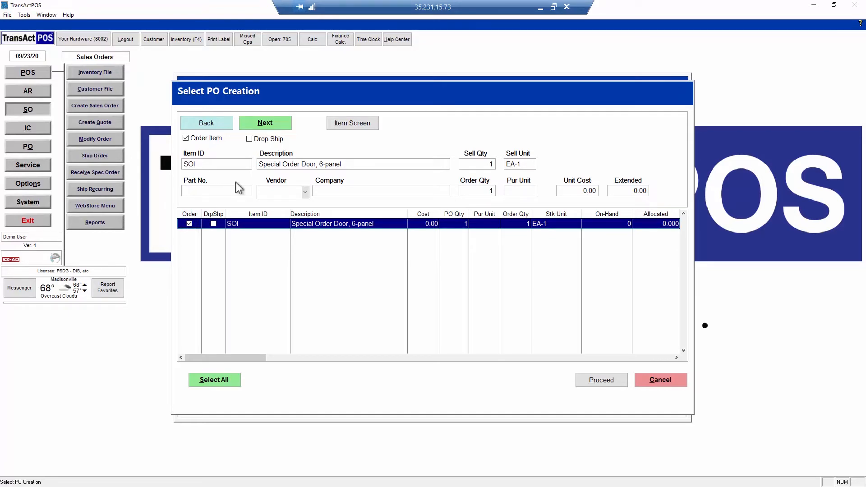
Step: Enter SOI as the door's part number and choose to add a vendor for it
click(212, 189)
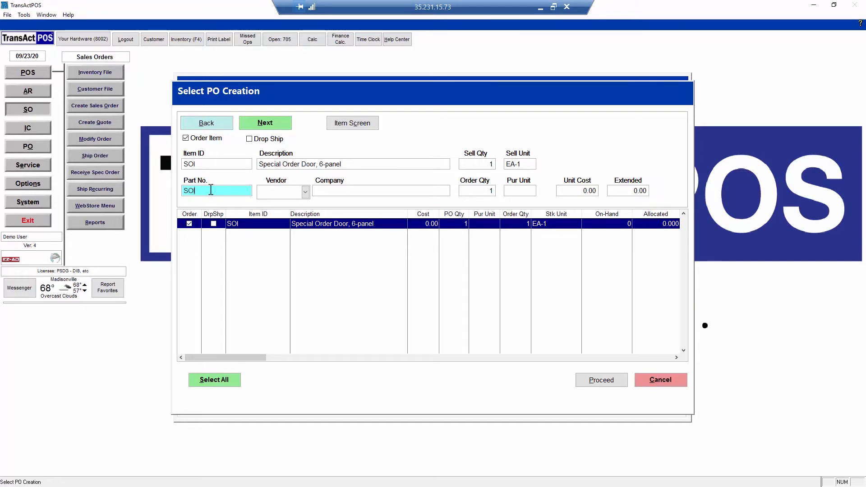
click(306, 194)
click(305, 194)
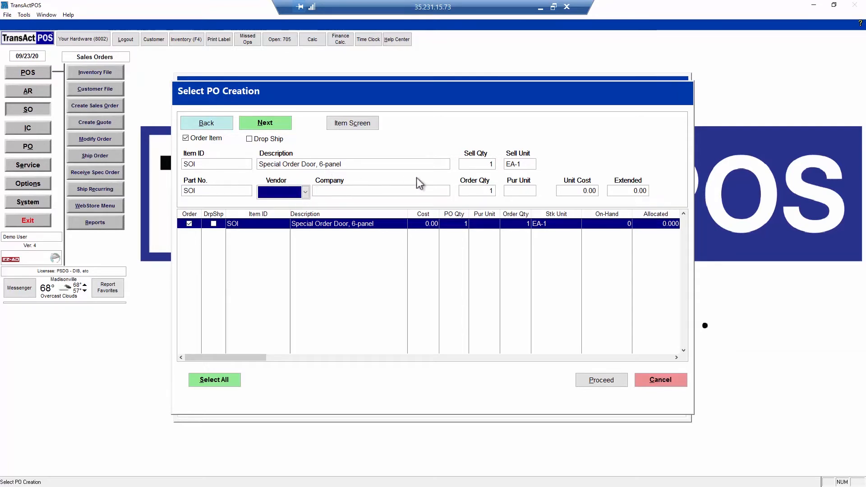
click(281, 194)
click(266, 205)
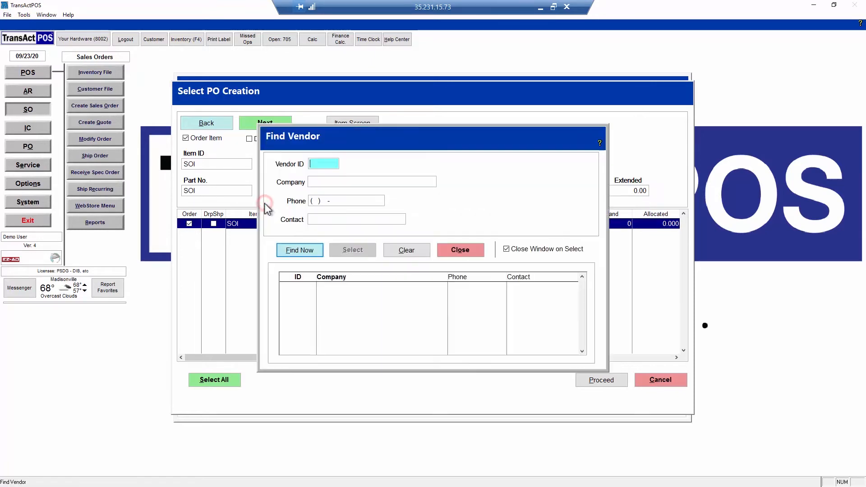
Step: Search vendors for company "acme" and accept the one listed simply as ACME
click(320, 183)
text(ac)
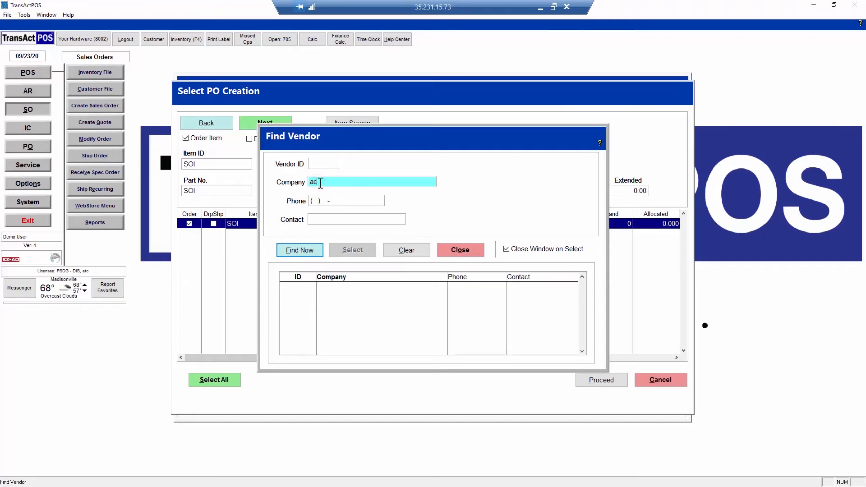
text(me)
click(300, 250)
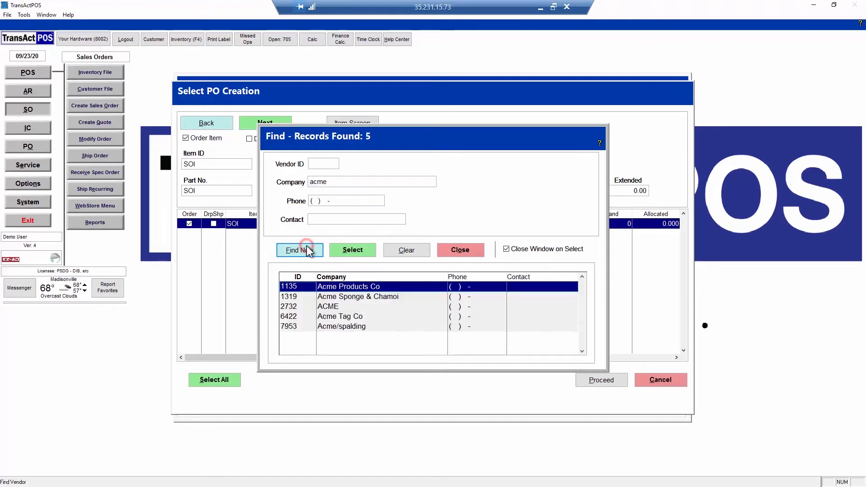
click(326, 306)
click(349, 249)
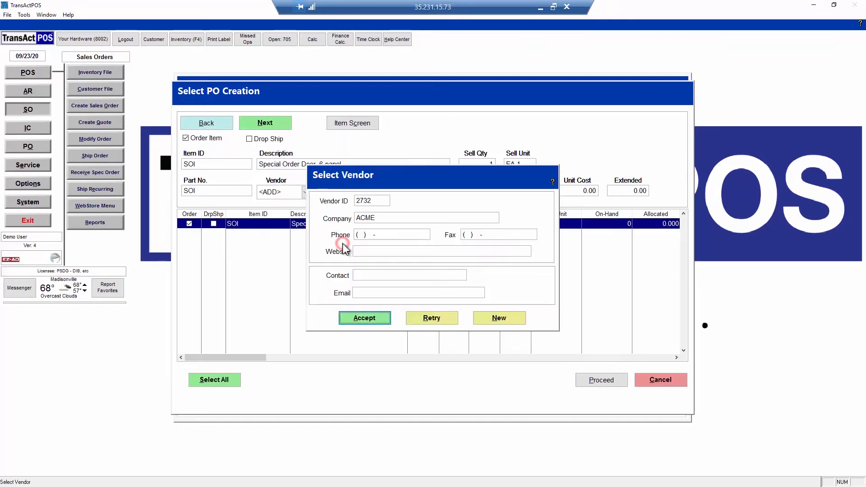
click(365, 318)
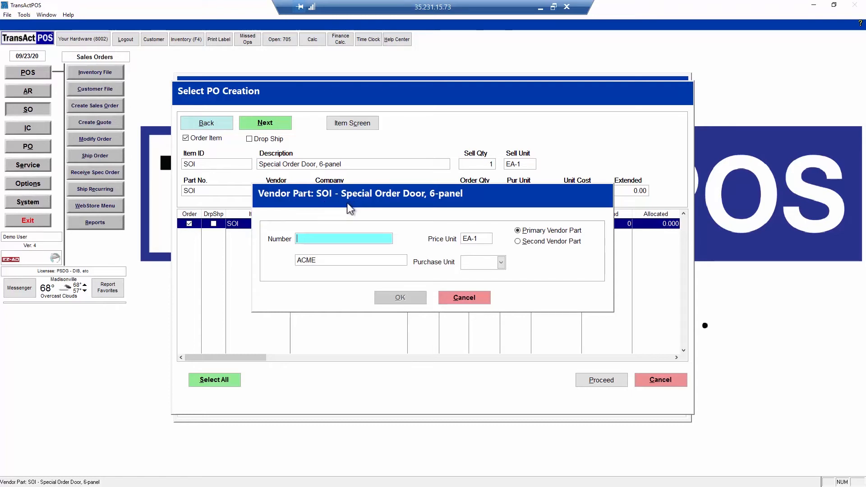
Step: Set ACME's vendor part number to SOI with purchase unit EA-1, and proceed with creating the purchase order
text(SOI)
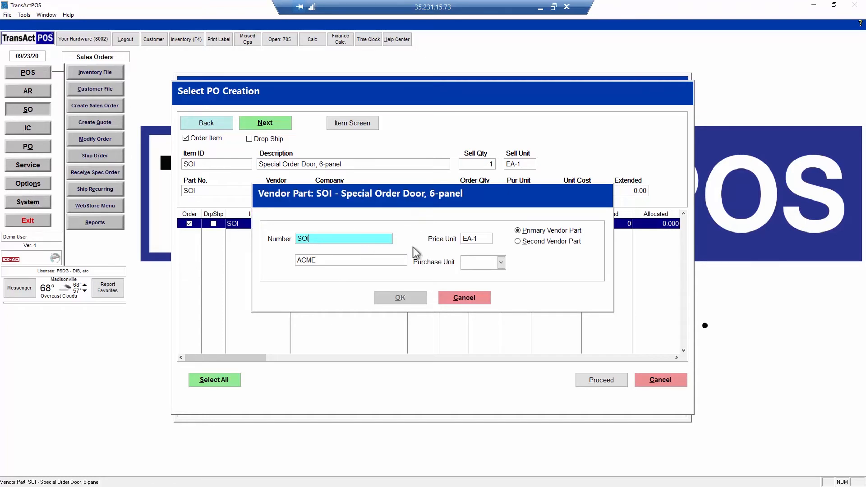
click(498, 261)
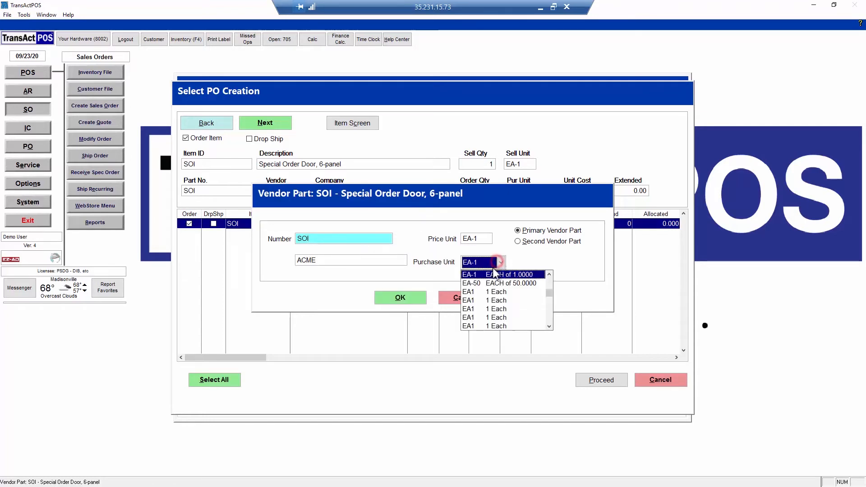
click(497, 275)
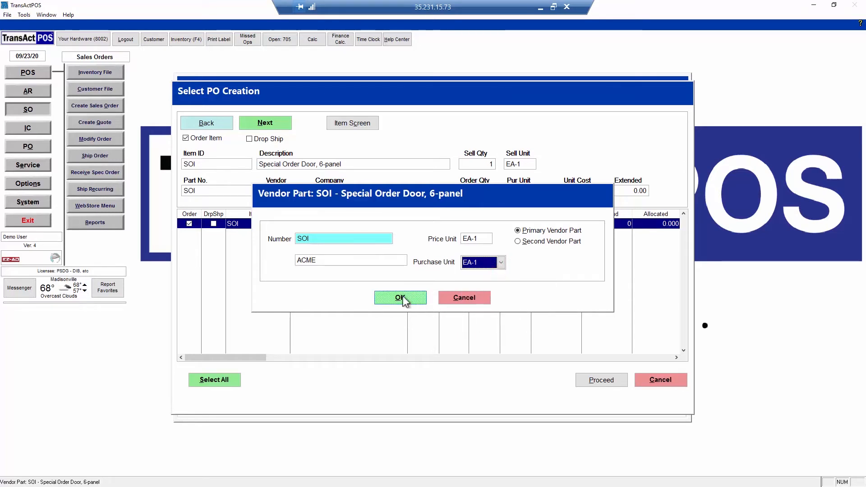
click(402, 297)
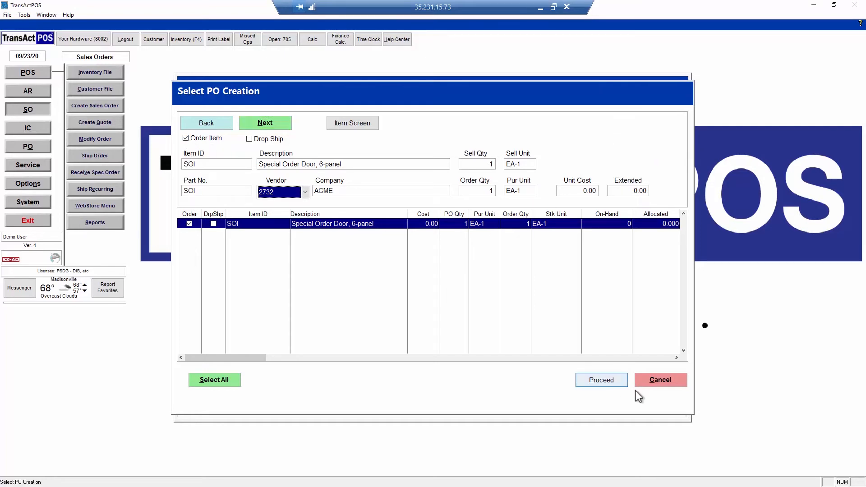
click(602, 380)
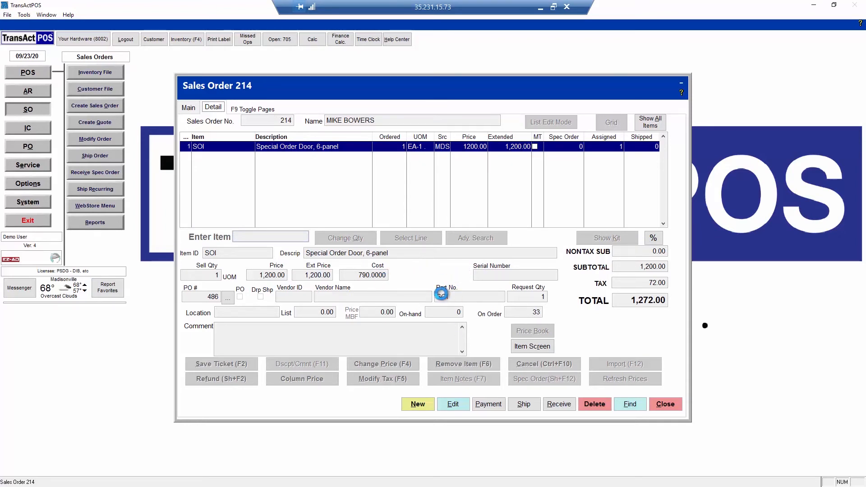
Step: Close the sales order and view the SOI inventory item's lookup references
click(665, 404)
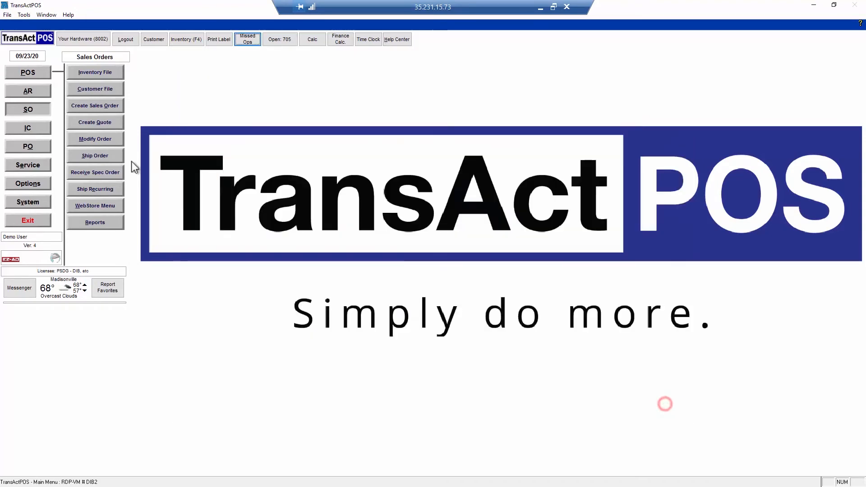
click(37, 126)
click(94, 74)
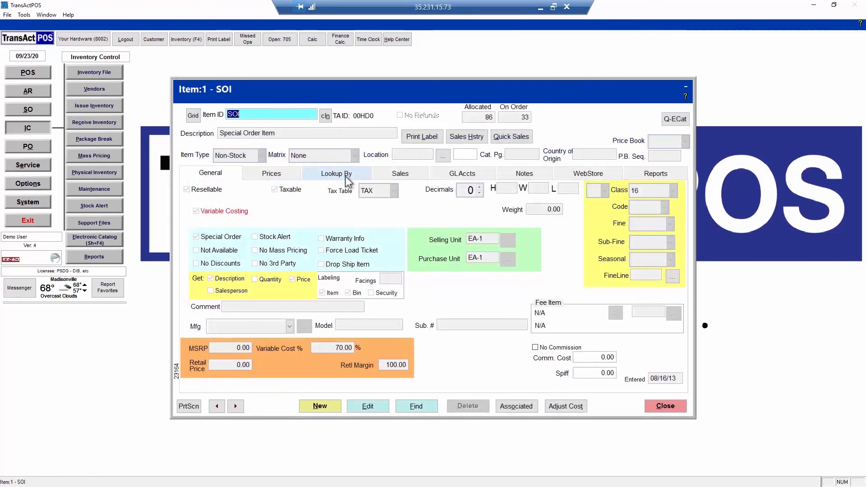
click(346, 178)
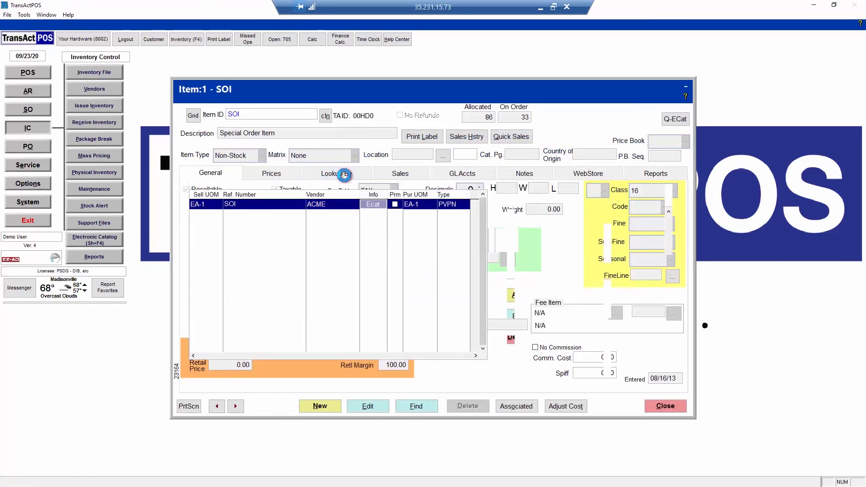